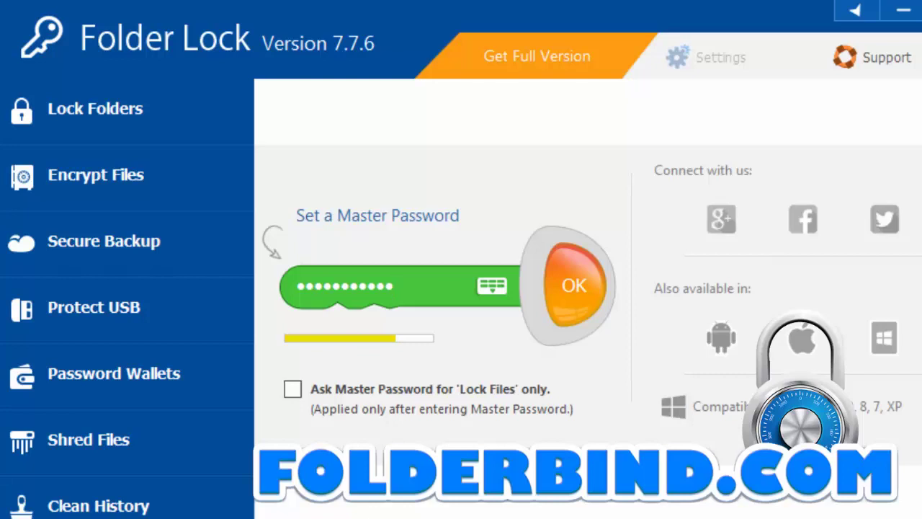
Submit the master password and retype it to confirm
{"action": "left_click", "coordinate": [579, 288]}
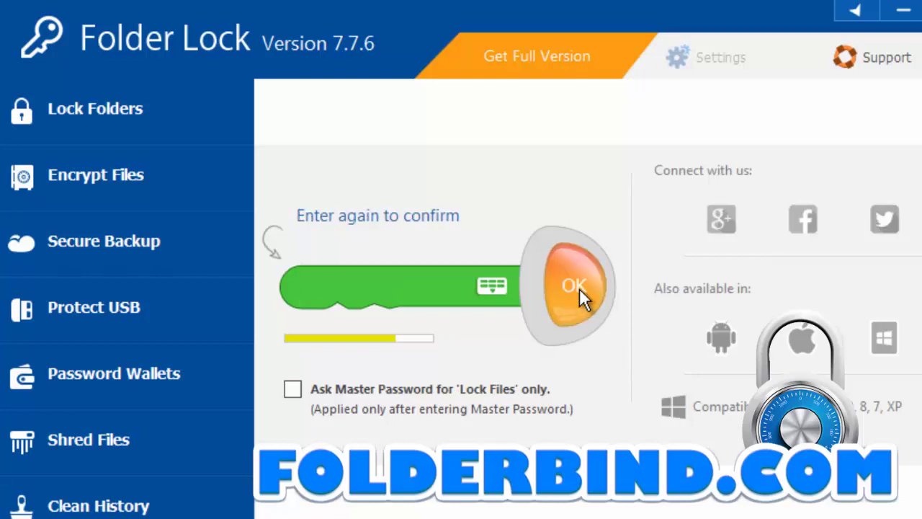
{"action": "type", "text": "•••"}
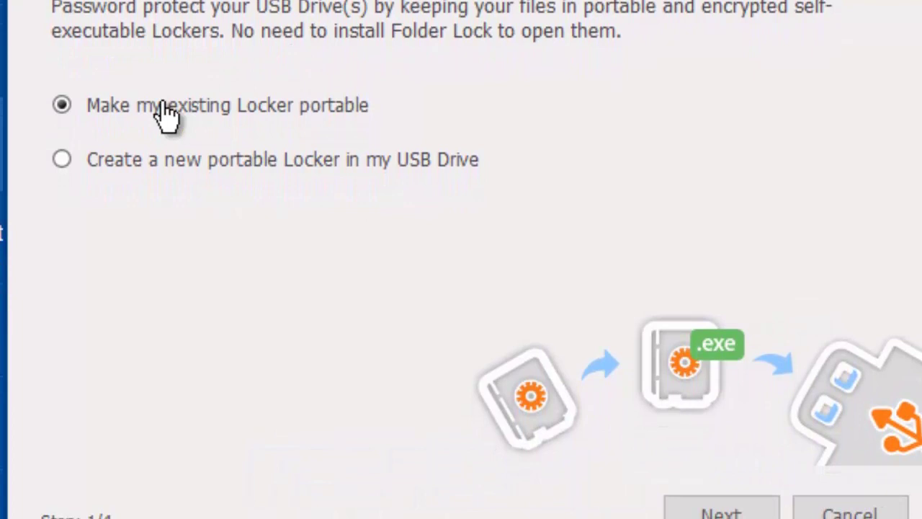
Choose 'Create a new portable Locker in my USB Drive' and advance to the locker details
{"action": "left_click", "coordinate": [63, 154]}
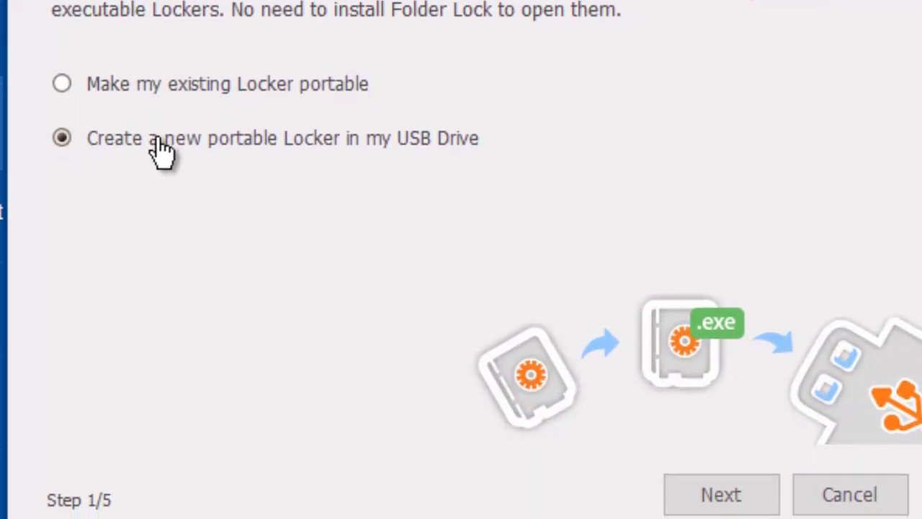
{"action": "left_click", "coordinate": [687, 486]}
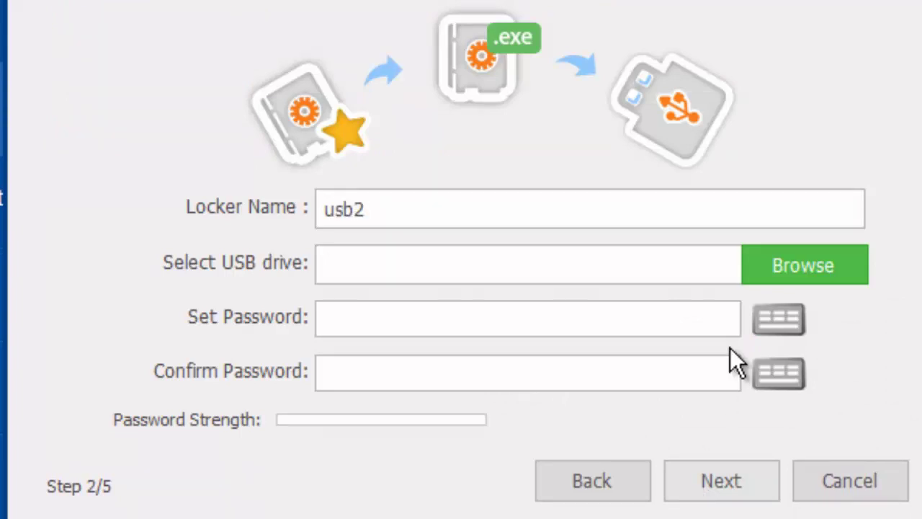
Set the locker location to the KINGSTON (E:) drive
{"action": "left_click", "coordinate": [833, 271]}
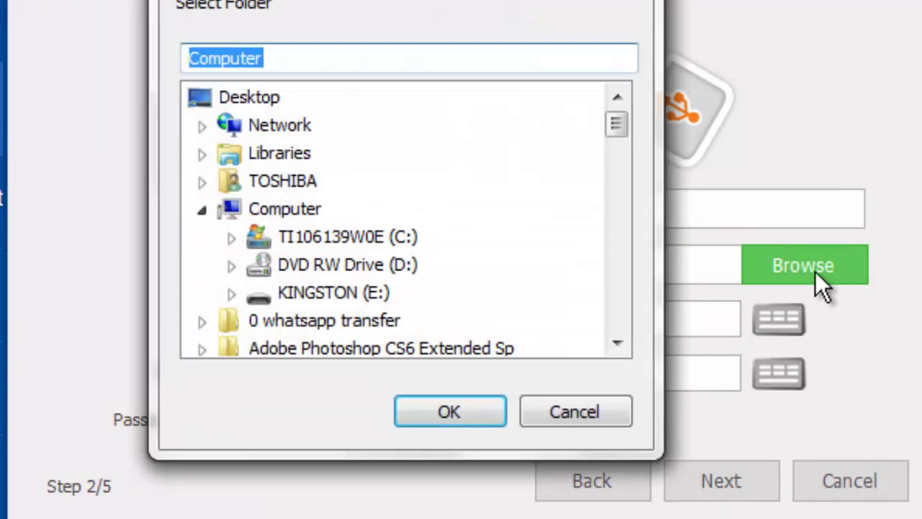
{"action": "left_click", "coordinate": [407, 281]}
{"action": "left_click", "coordinate": [360, 292]}
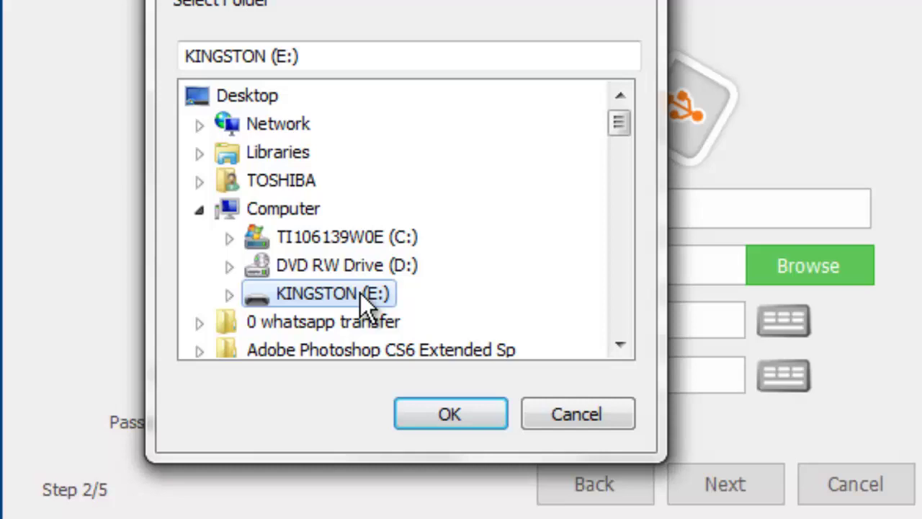
{"action": "left_click", "coordinate": [444, 412]}
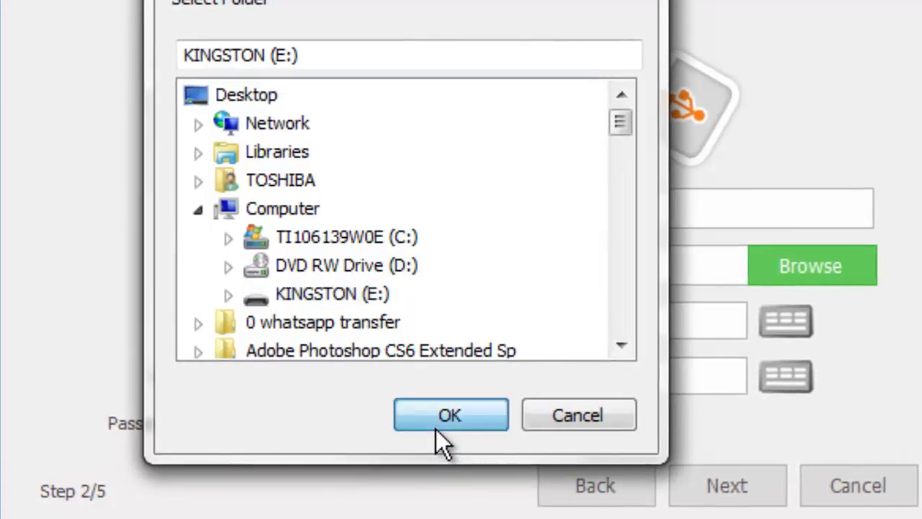
Enter the locker password and retype it in Confirm Password
{"action": "left_click", "coordinate": [394, 311]}
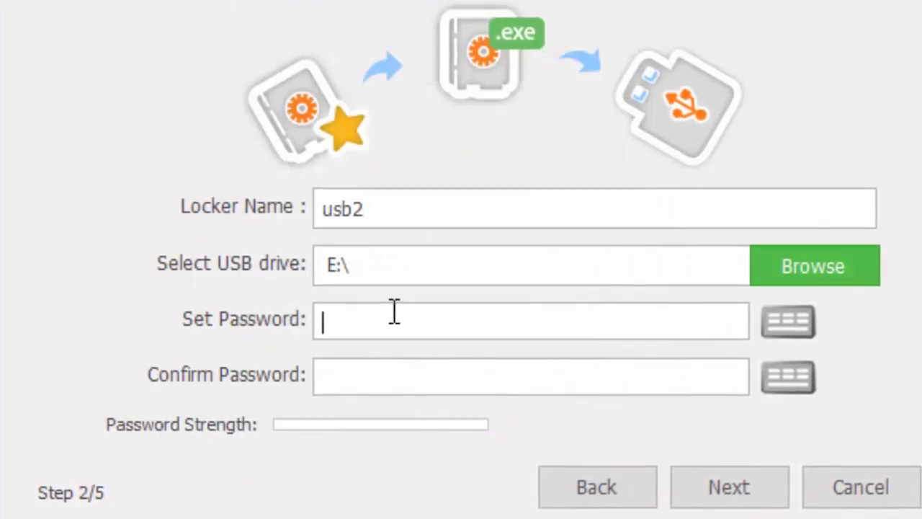
{"action": "type", "text": "1234"}
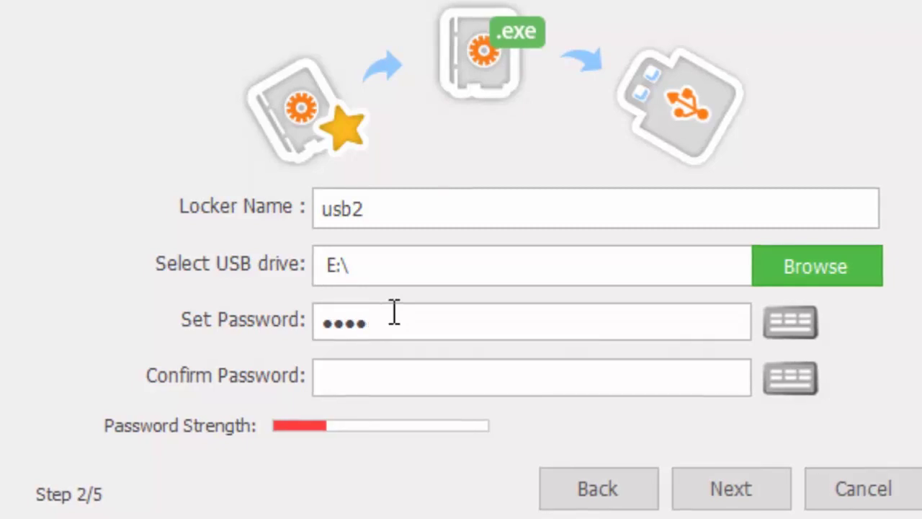
{"action": "type", "text": "56789012"}
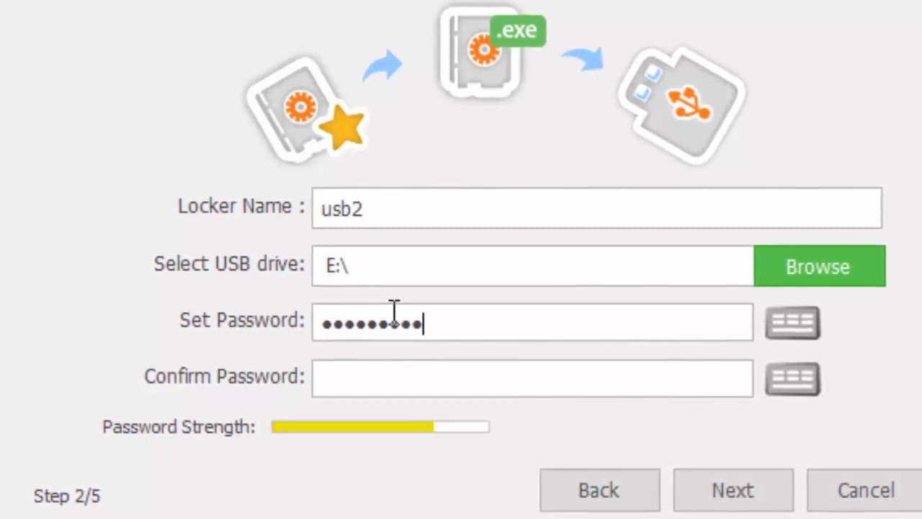
{"action": "key", "text": "Tab"}
{"action": "type", "text": "12"}
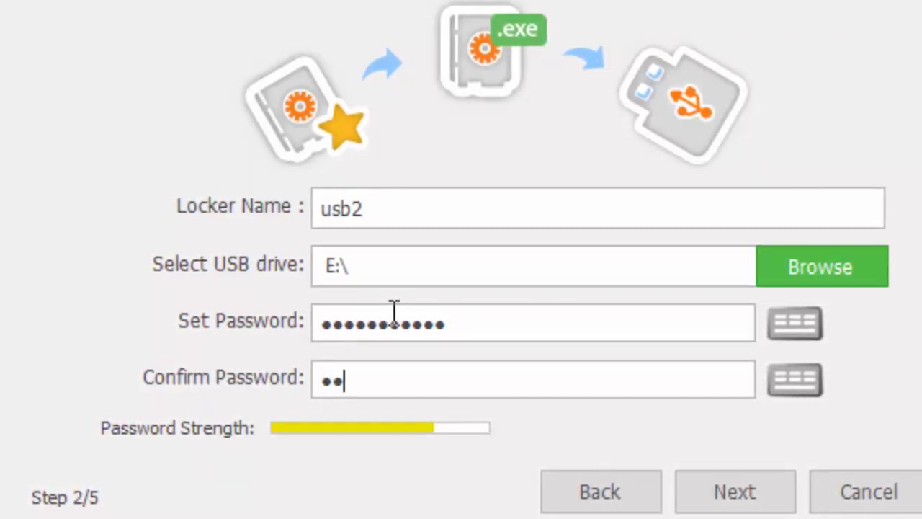
{"action": "type", "text": "34567"}
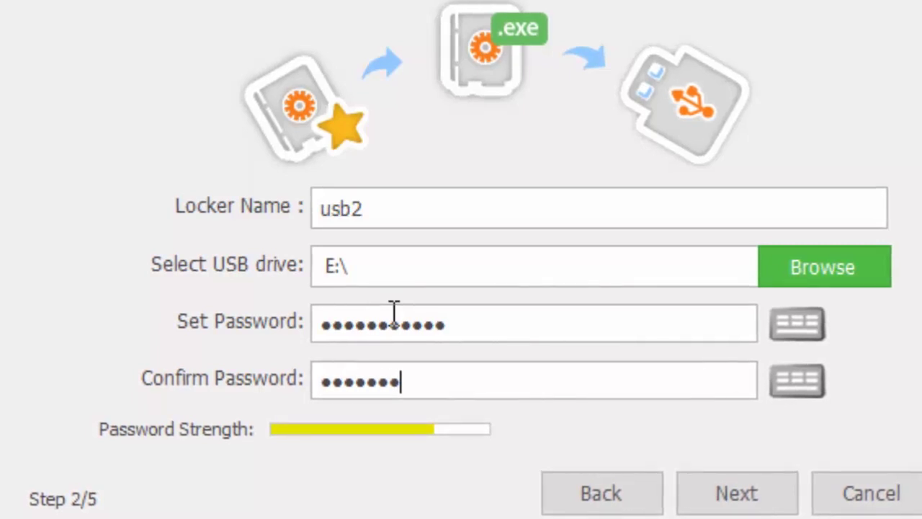
{"action": "type", "text": "89012"}
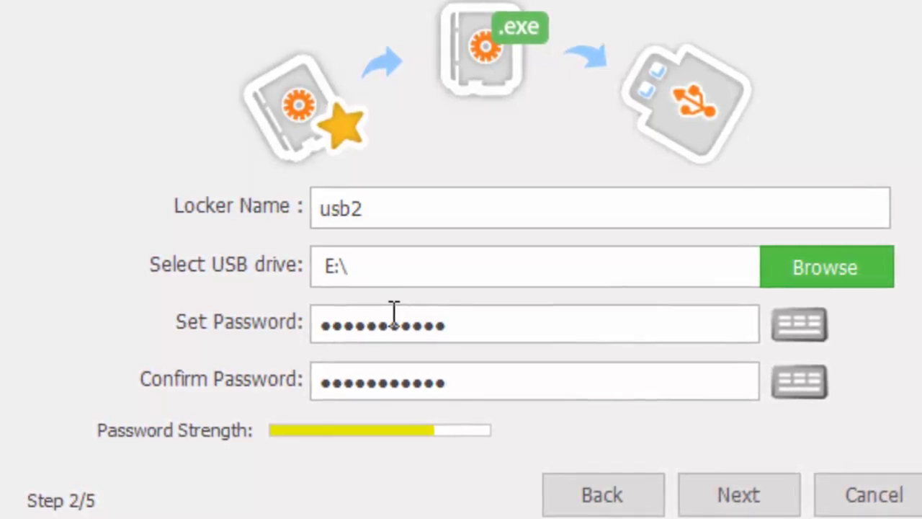
Create the usb2 portable locker at the 'Upto 500 MB' size and finish the wizard
{"action": "left_click", "coordinate": [722, 488]}
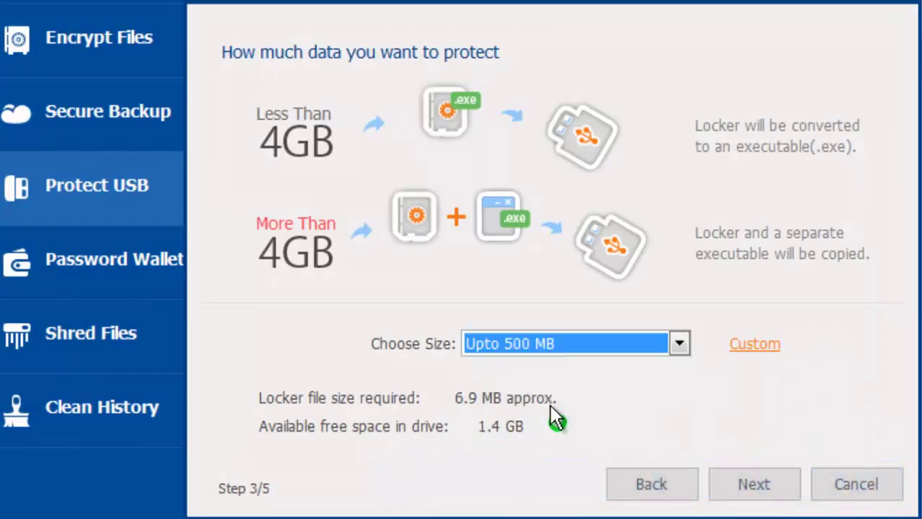
{"action": "left_click", "coordinate": [754, 484]}
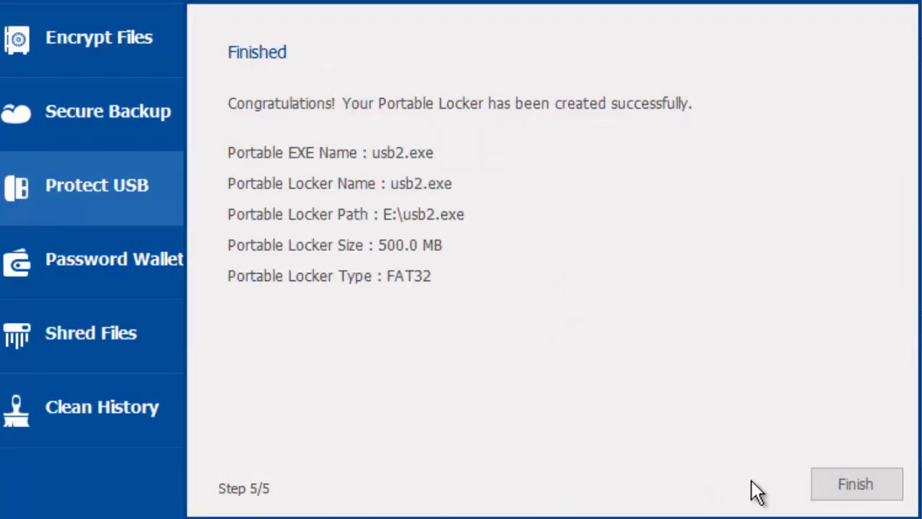
{"action": "left_click", "coordinate": [842, 483]}
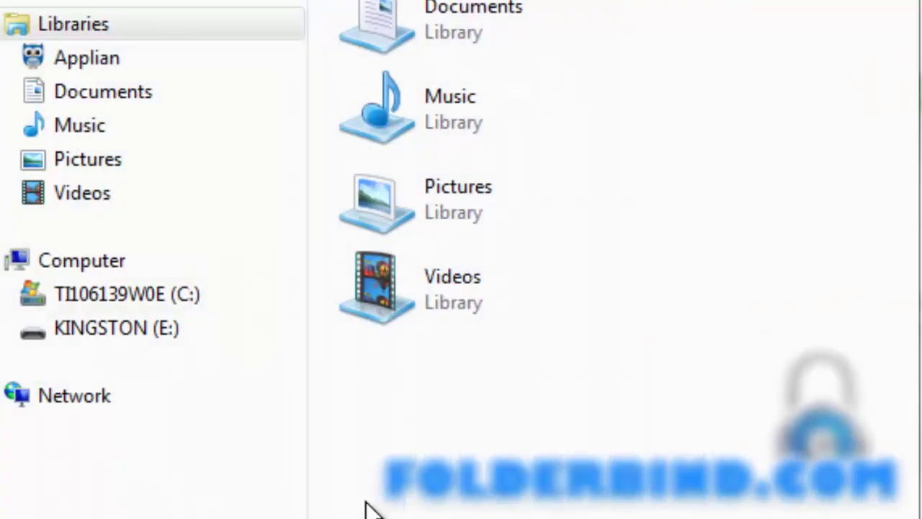
Open KINGSTON (E:) in Explorer and launch the usb2 locker
{"action": "left_click", "coordinate": [190, 366]}
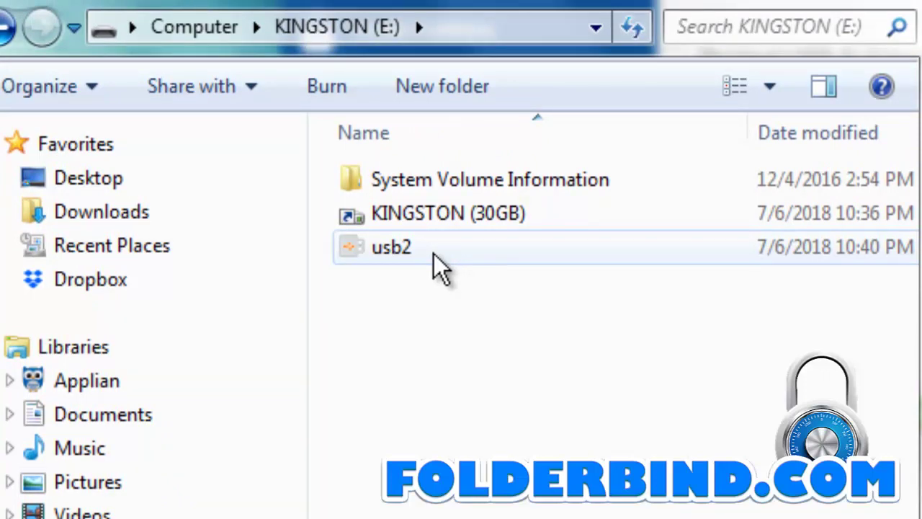
{"action": "double_click", "coordinate": [443, 266]}
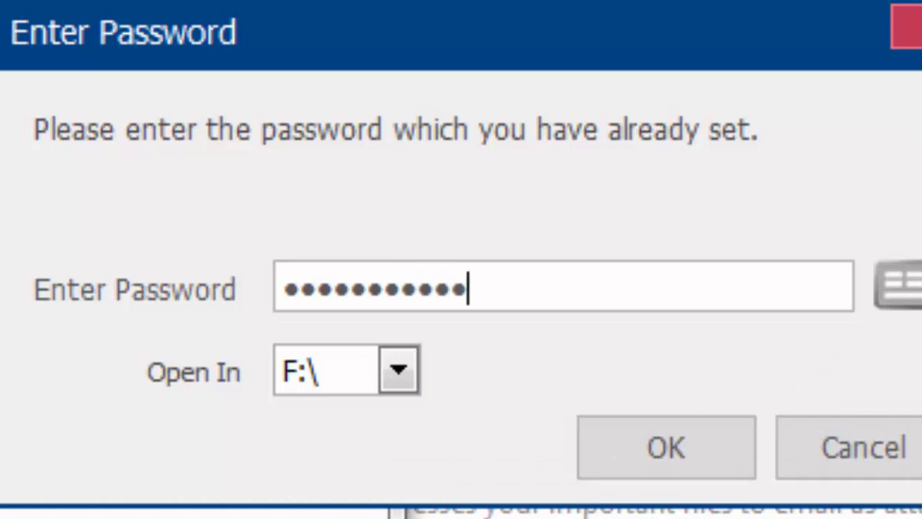
Unlock usb2, copy stuff, PLAN OF ACTION and recovery into USB (F:), refresh, then close it
{"action": "left_click", "coordinate": [666, 448]}
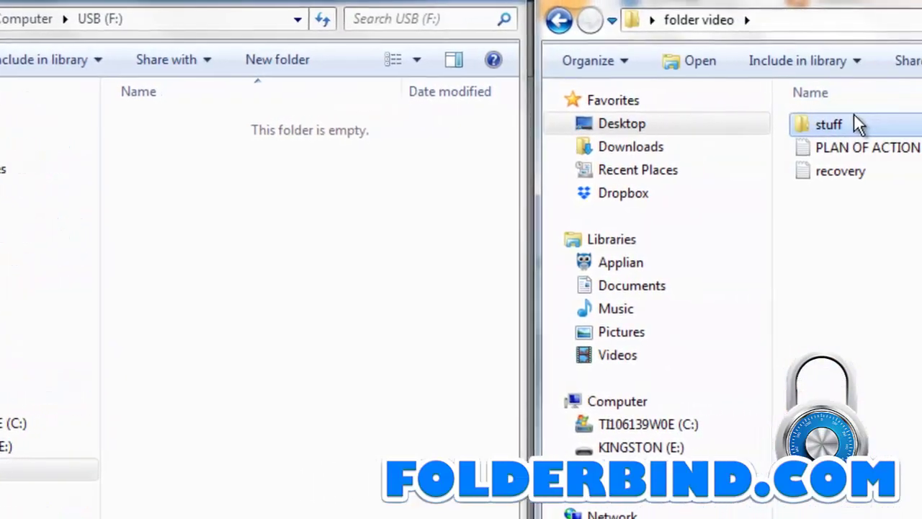
{"action": "key", "text": "ctrl+a"}
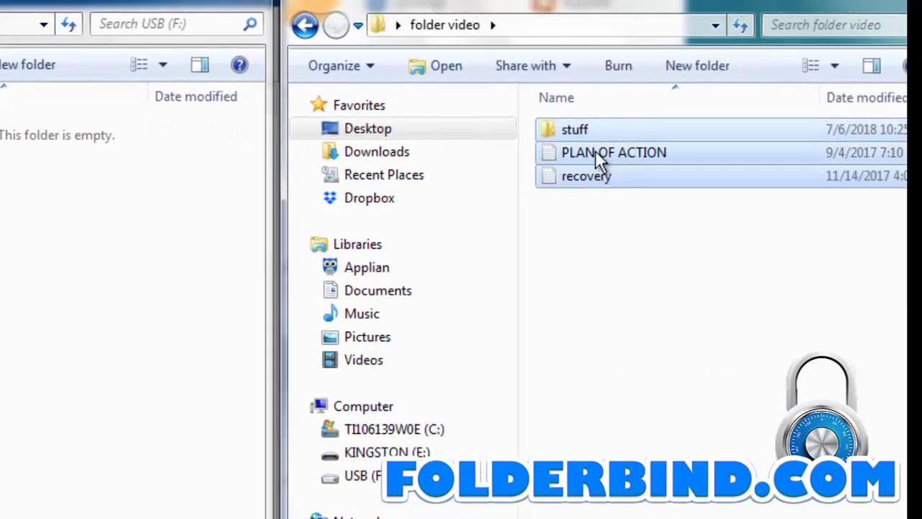
{"action": "left_click_drag", "start_coordinate": [595, 150], "coordinate": [144, 266]}
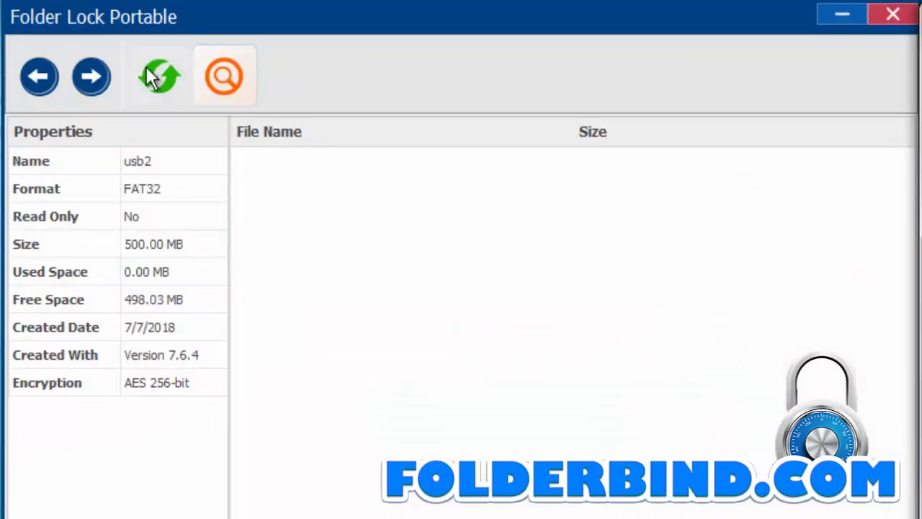
{"action": "left_click", "coordinate": [157, 75]}
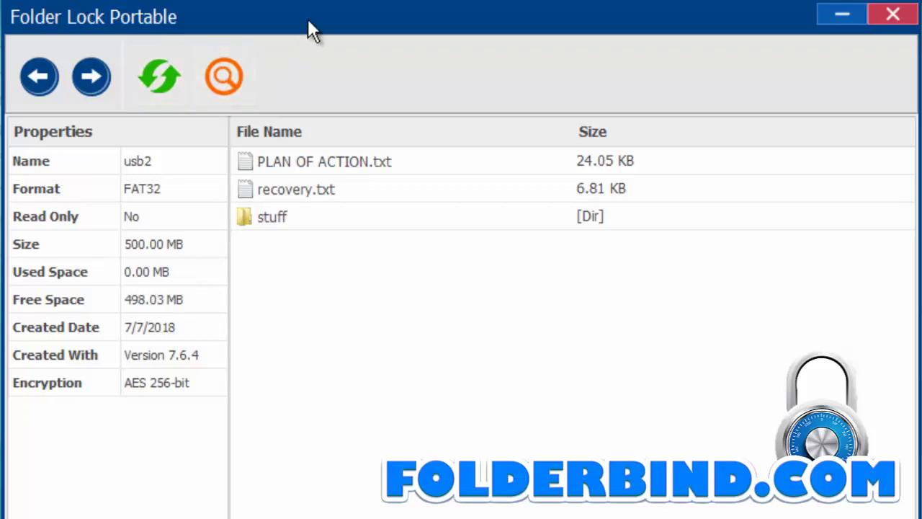
{"action": "left_click", "coordinate": [877, 18]}
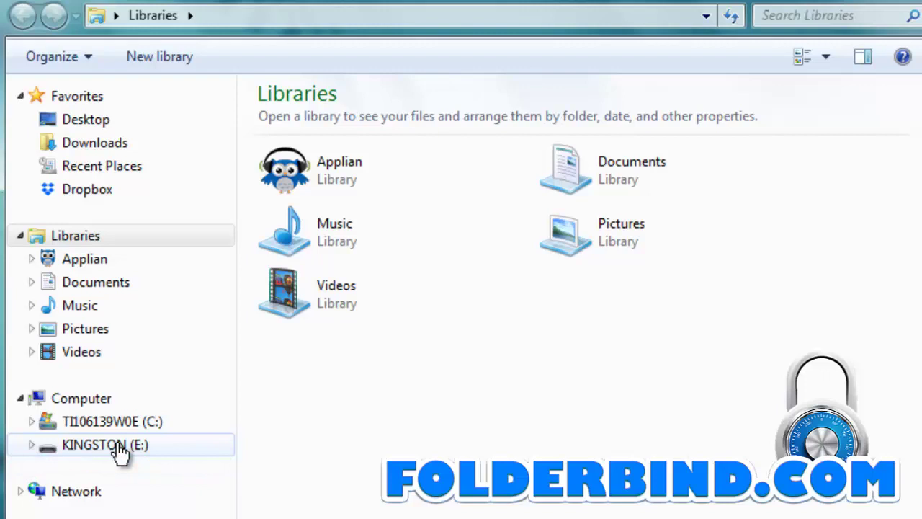
Reopen the usb2 locker from KINGSTON (E:) by entering its password
{"action": "left_click", "coordinate": [115, 447]}
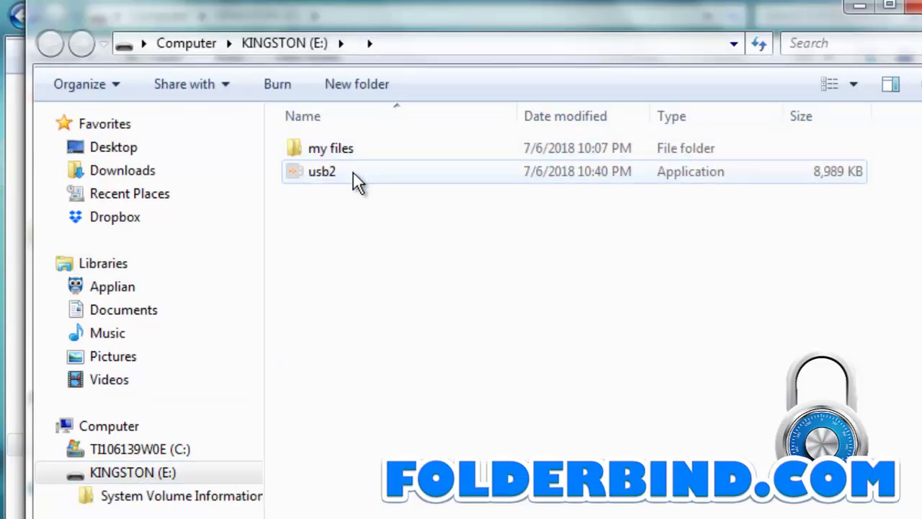
{"action": "double_click", "coordinate": [353, 173]}
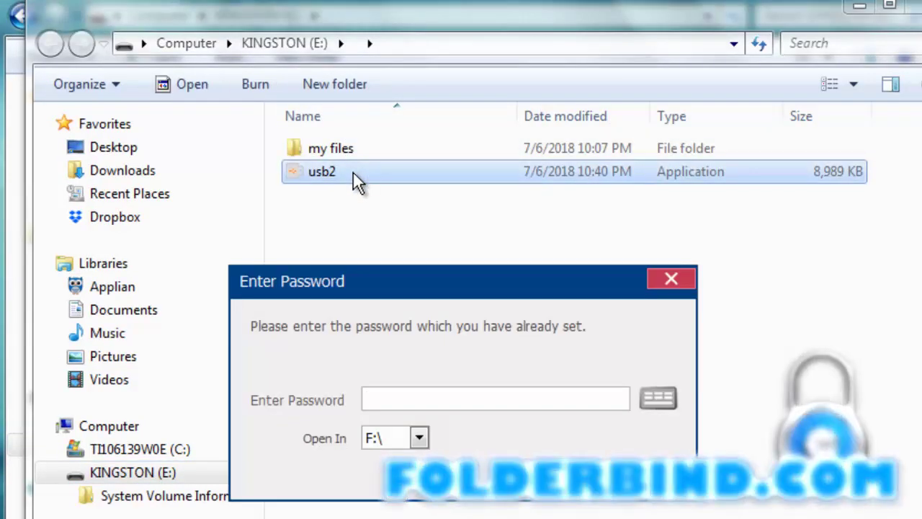
{"action": "type", "text": "12"}
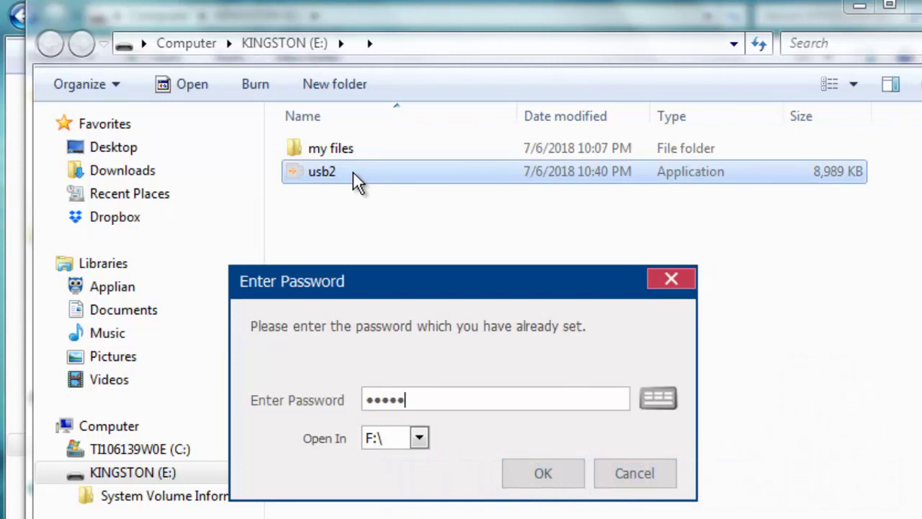
{"action": "type", "text": "345678901"}
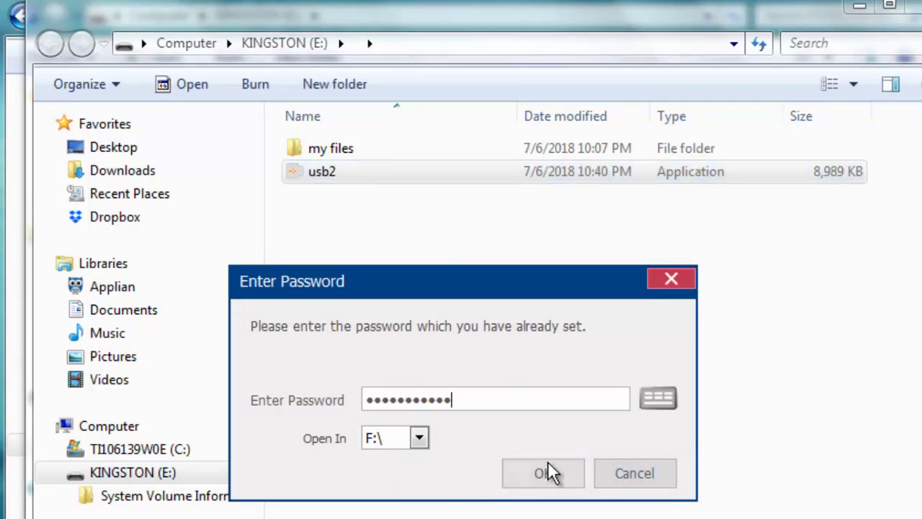
{"action": "left_click", "coordinate": [548, 470]}
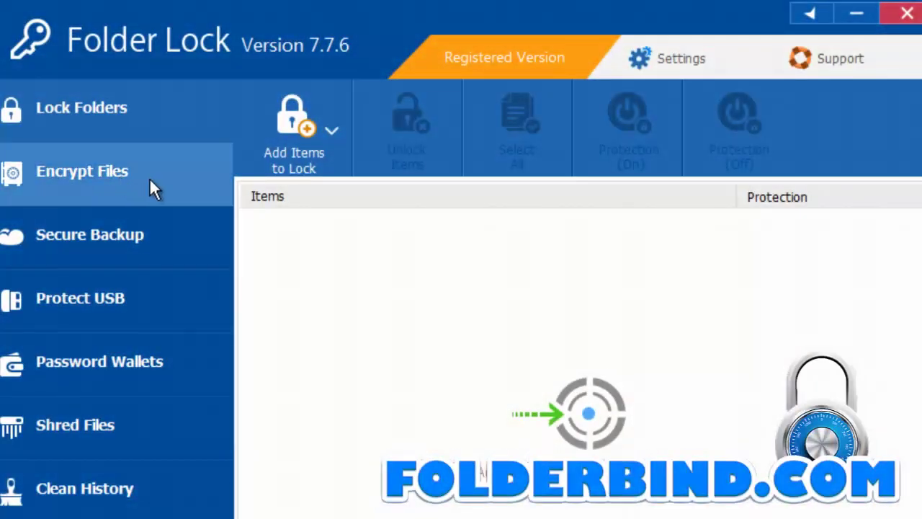
Browse the Encrypt Files, Secure Backup, Protect USB and Password Wallets sections
{"action": "left_click", "coordinate": [149, 177]}
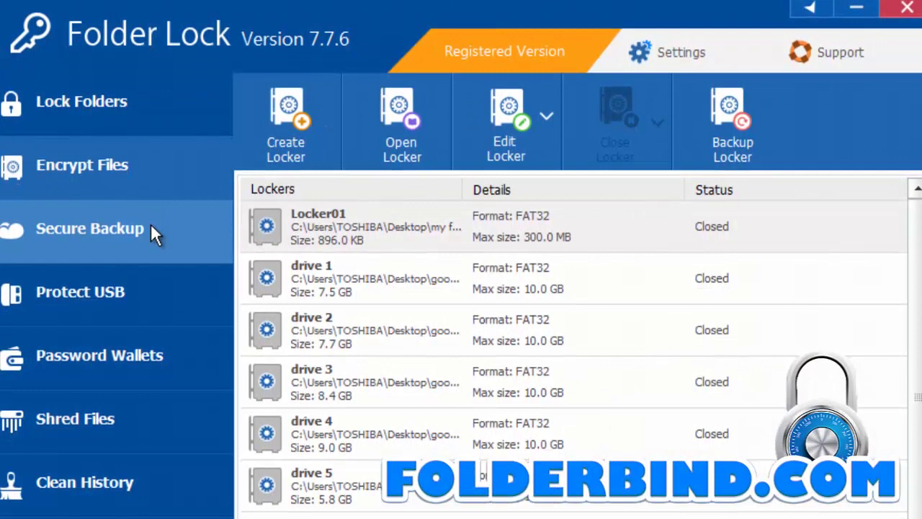
{"action": "left_click", "coordinate": [151, 226]}
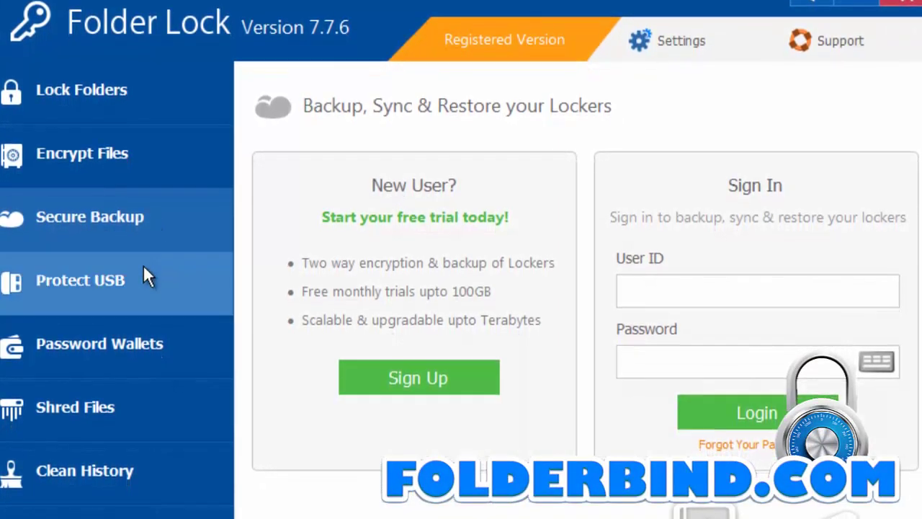
{"action": "left_click", "coordinate": [143, 267]}
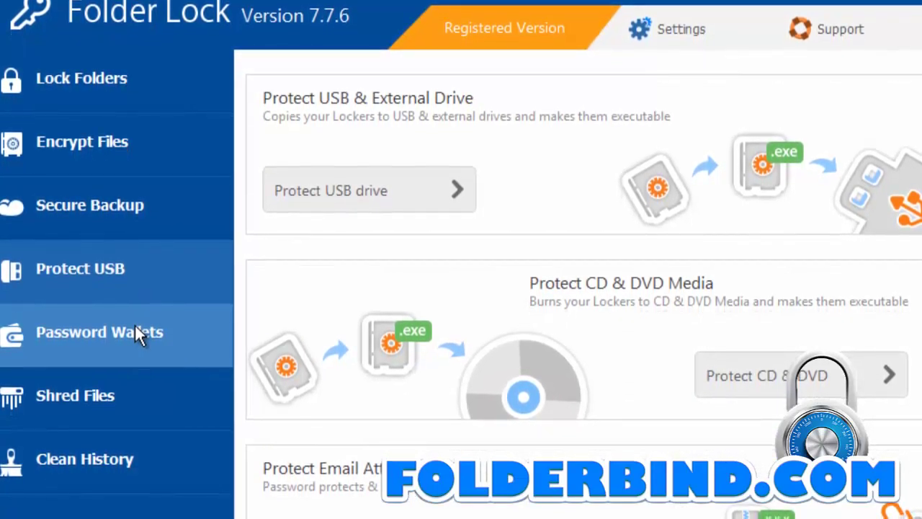
{"action": "left_click", "coordinate": [136, 325]}
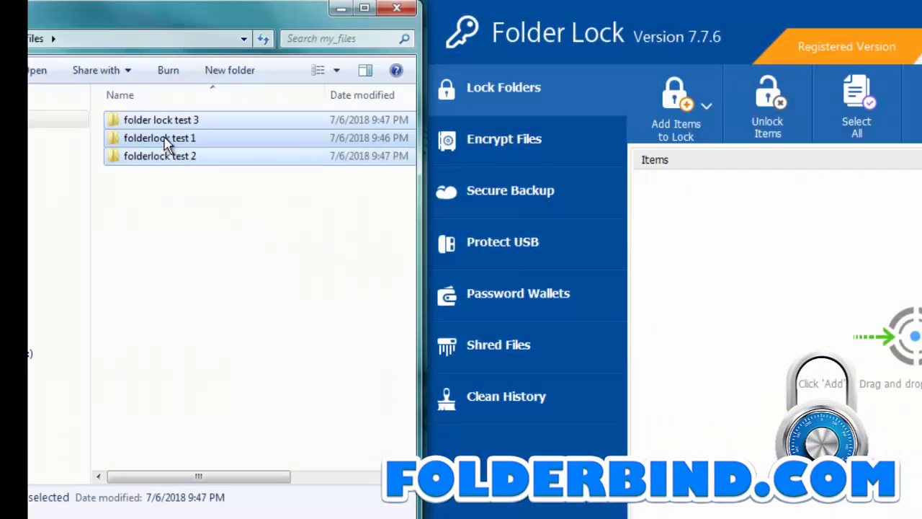
Add the three folderlock test folders to Lock Folders and switch their protection off
{"action": "left_click_drag", "start_coordinate": [165, 142], "coordinate": [611, 391]}
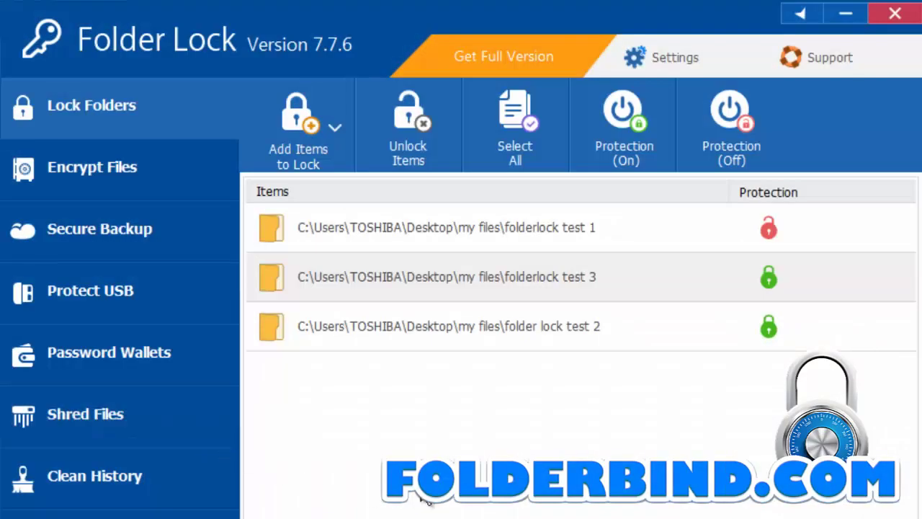
{"action": "left_click", "coordinate": [714, 116]}
{"action": "left_click", "coordinate": [680, 342]}
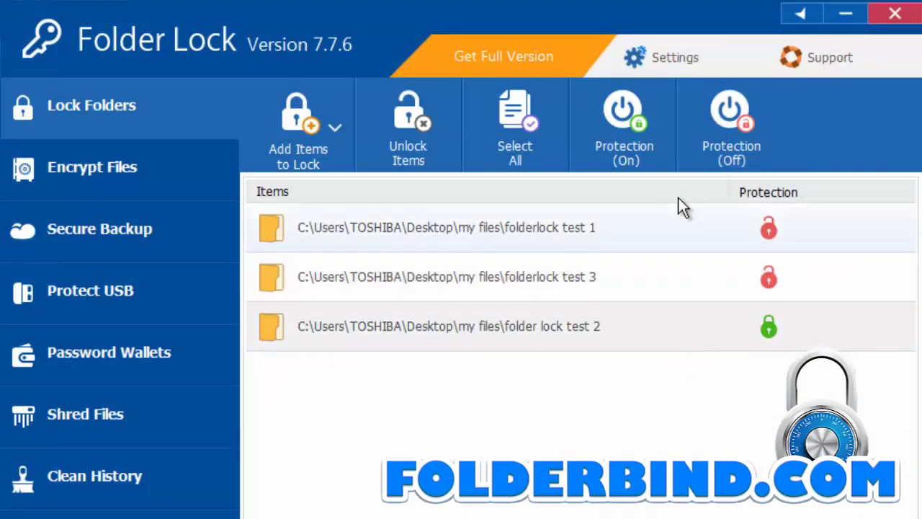
{"action": "left_click", "coordinate": [738, 126]}
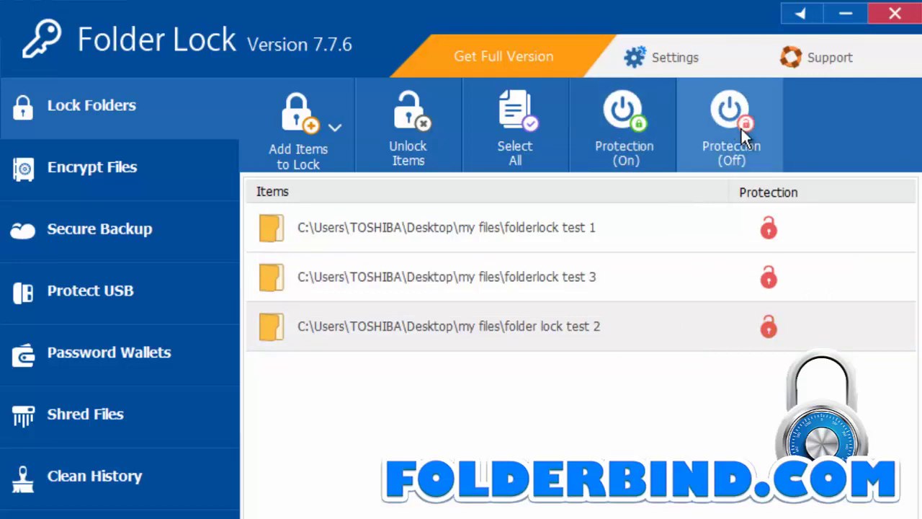
{"action": "left_click", "coordinate": [323, 136]}
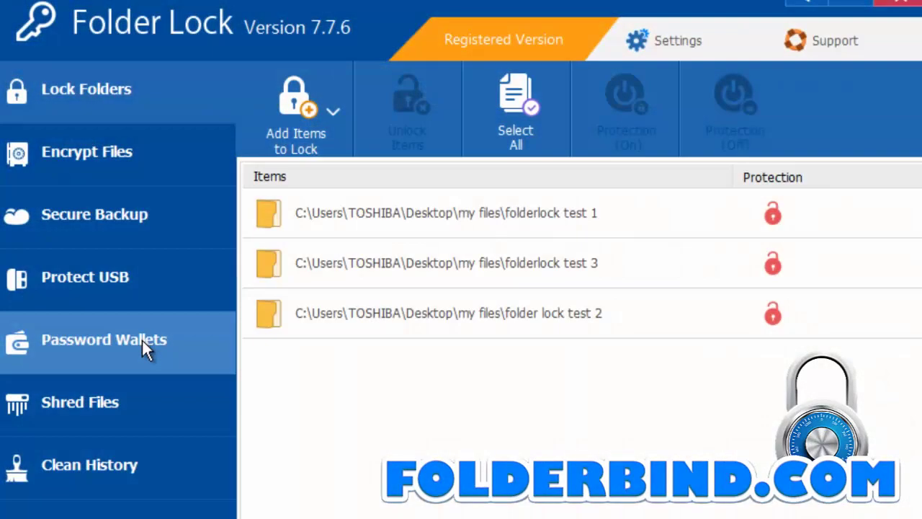
Shred my file.txt in Shred Files, confirming Yes in the Warning dialog
{"action": "left_click", "coordinate": [136, 422]}
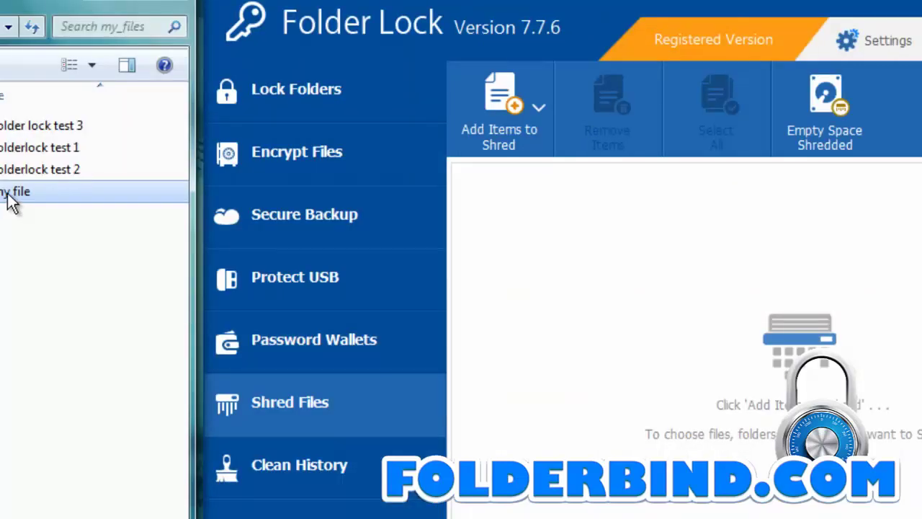
{"action": "left_click_drag", "start_coordinate": [13, 201], "coordinate": [713, 411]}
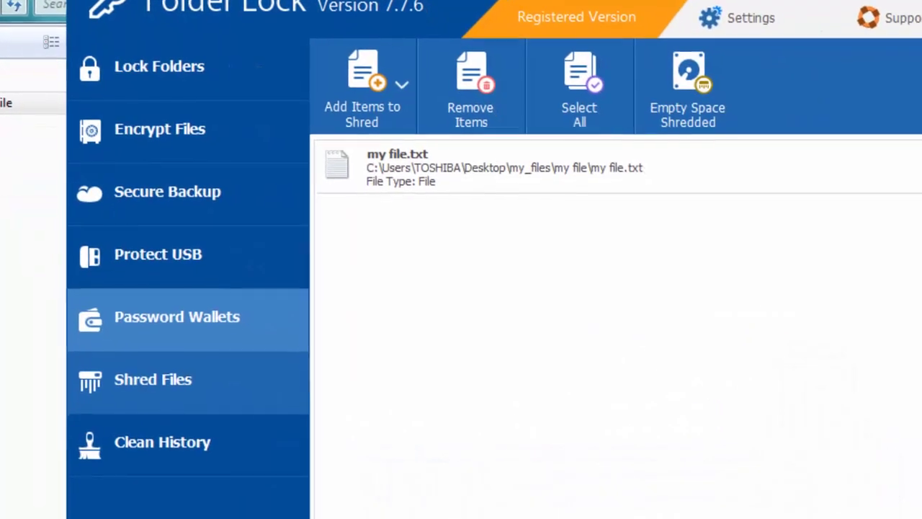
{"action": "left_click", "coordinate": [807, 511]}
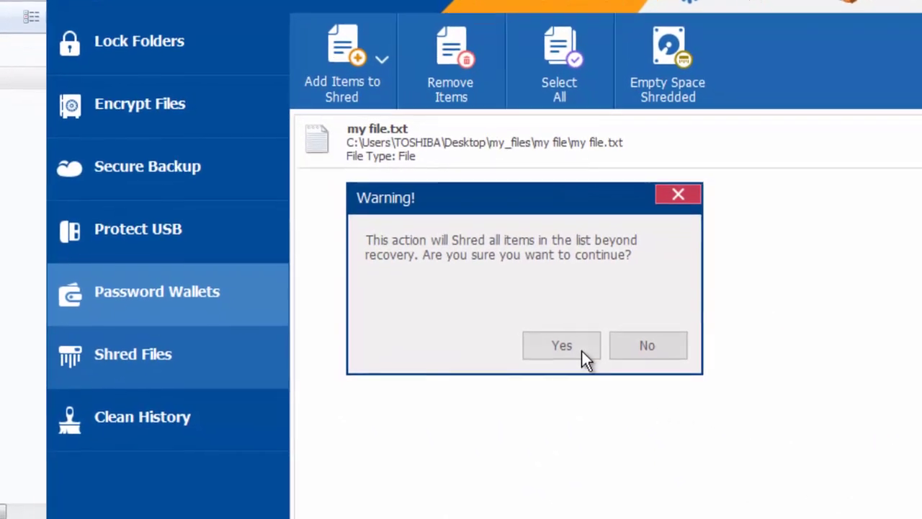
{"action": "left_click", "coordinate": [580, 349]}
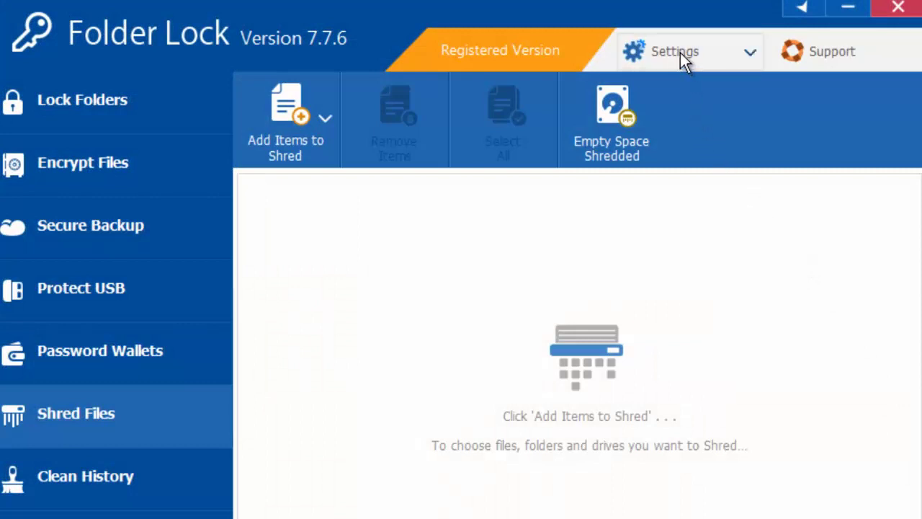
{"action": "left_click", "coordinate": [680, 53]}
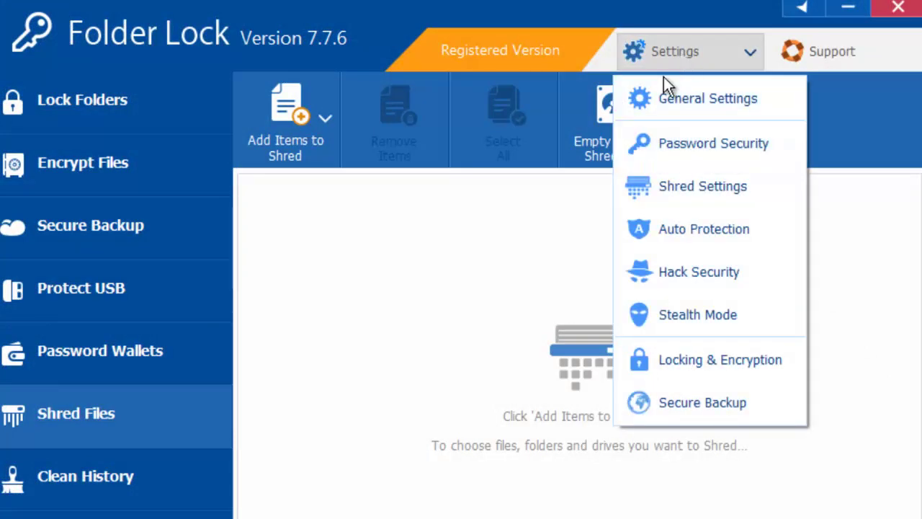
{"action": "left_click", "coordinate": [680, 315]}
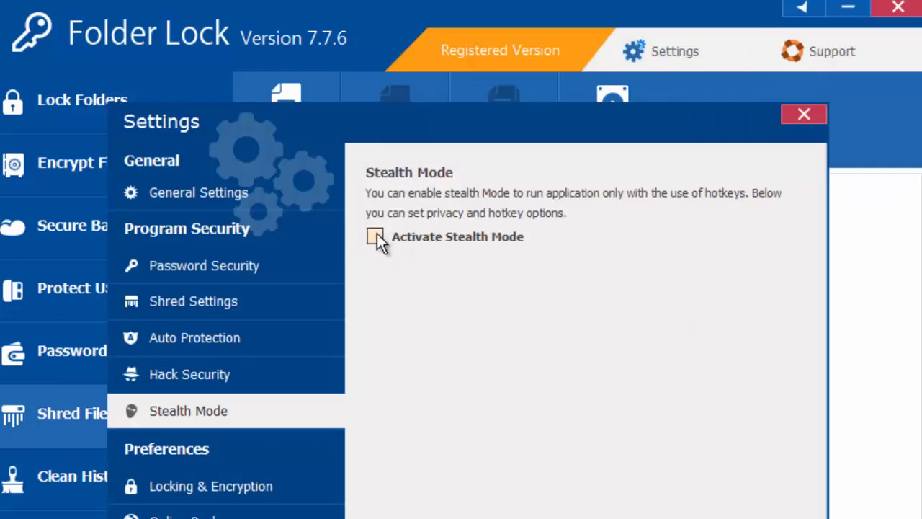
{"action": "left_click", "coordinate": [376, 236]}
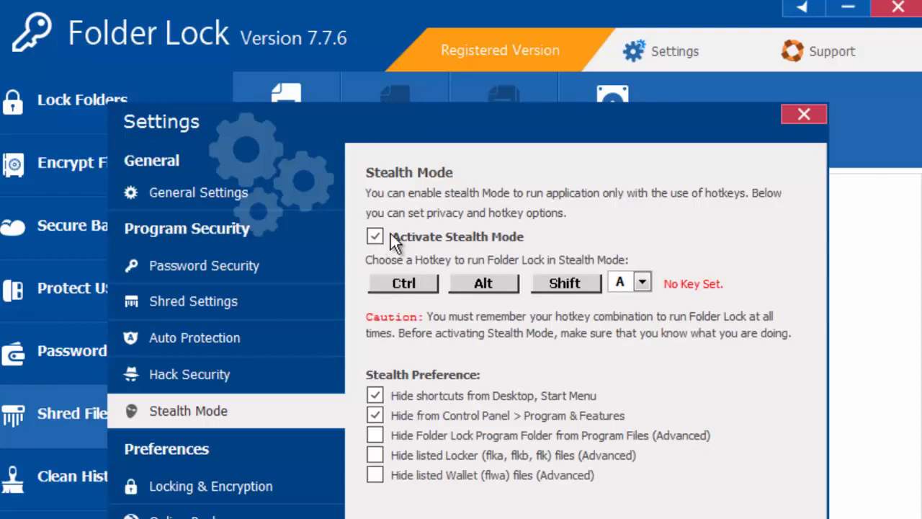
{"action": "left_click", "coordinate": [644, 282]}
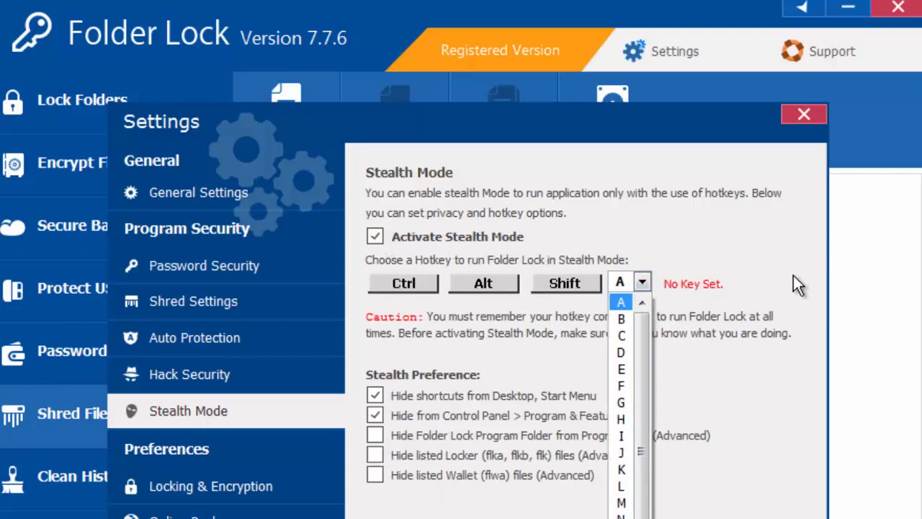
{"action": "left_click", "coordinate": [214, 274]}
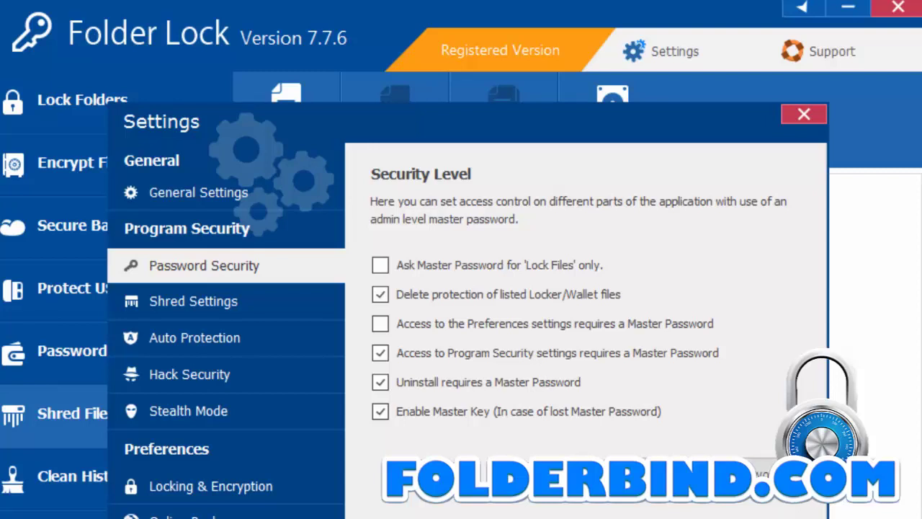
{"action": "key", "text": "Escape"}
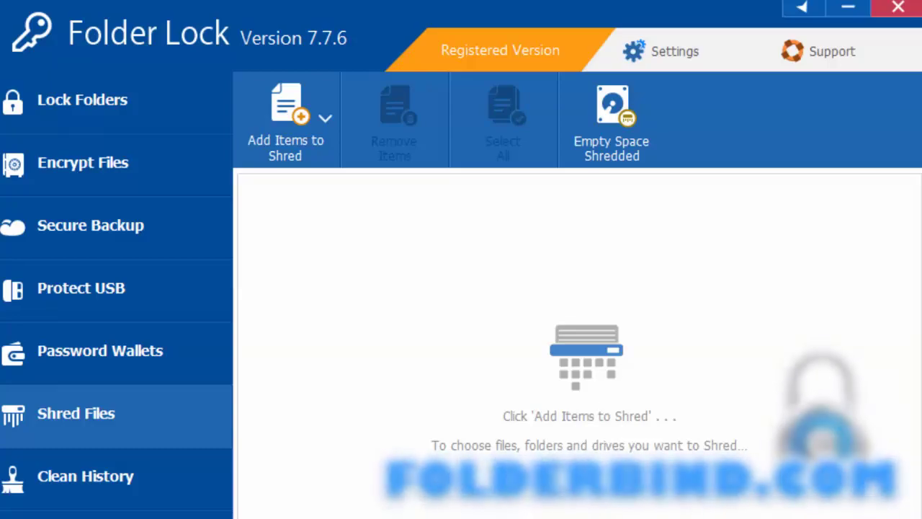